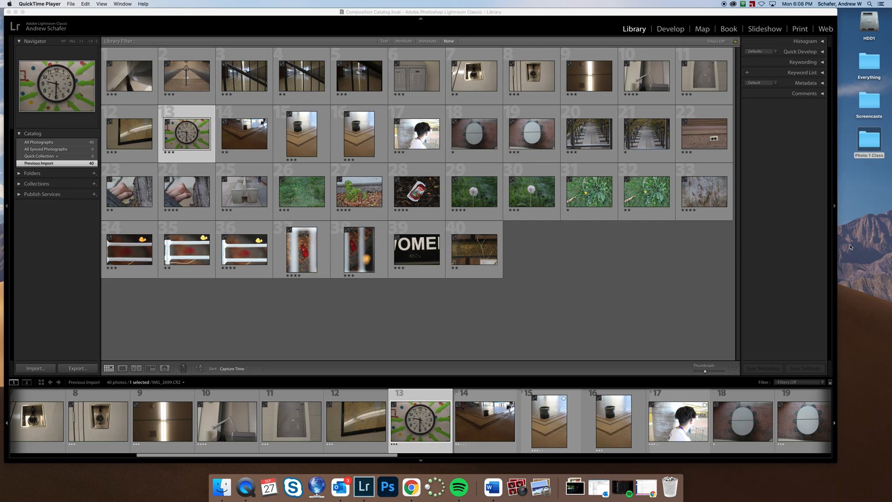
Narrow the Lightroom Classic window to free screen space beside it
{"action": "left_click", "coordinate": [813, 243]}
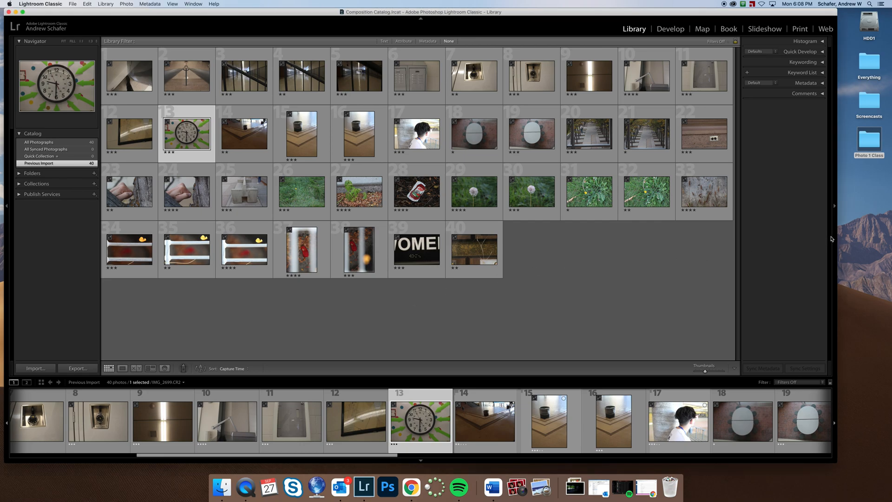
{"action": "left_click_drag", "start_coordinate": [837, 234], "coordinate": [636, 243]}
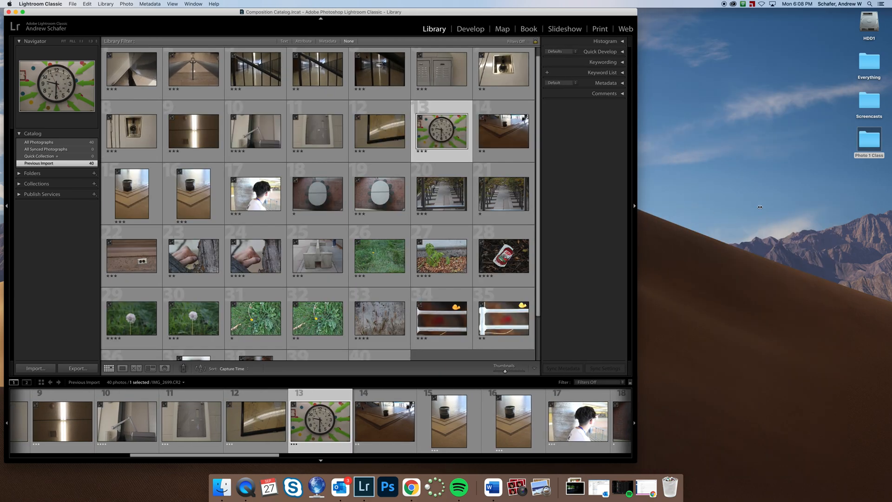
Switch to Chrome and open the Composition Project assignment in Module 3 at its list of ten compositional rules
{"action": "left_click", "coordinate": [646, 487]}
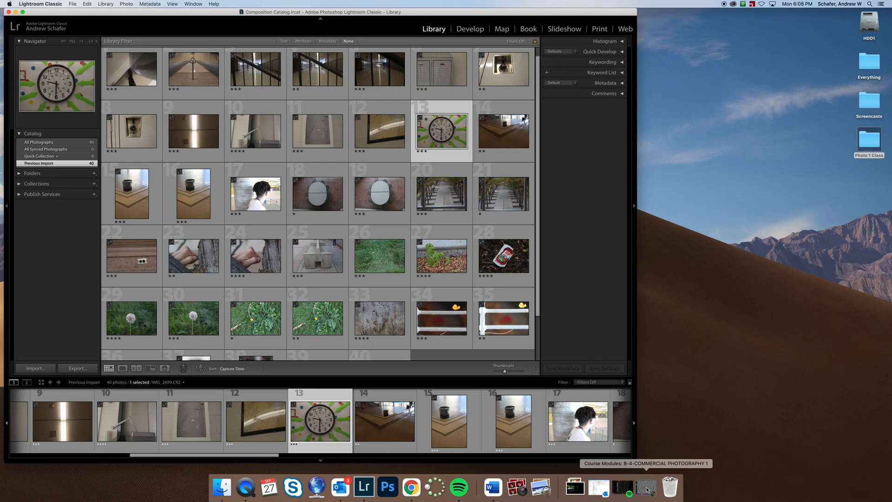
{"action": "scroll", "coordinate": [504, 165], "scroll_direction": "down", "scroll_amount": 3}
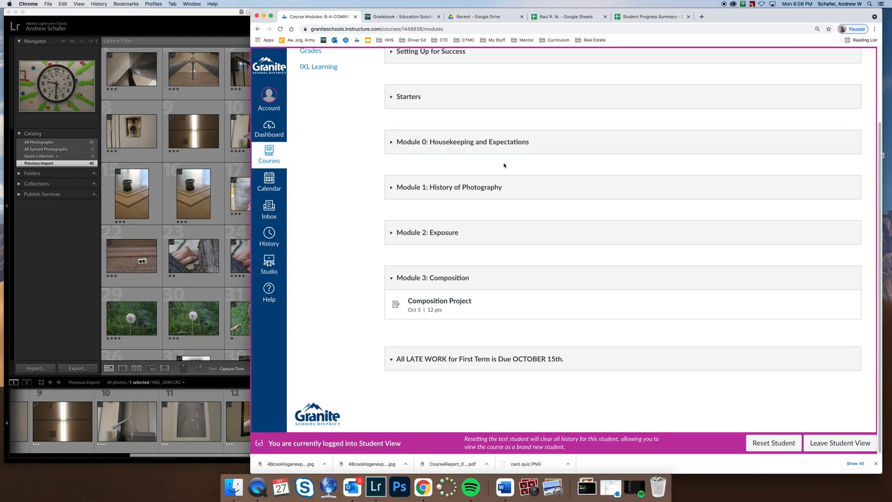
{"action": "left_click", "coordinate": [447, 302]}
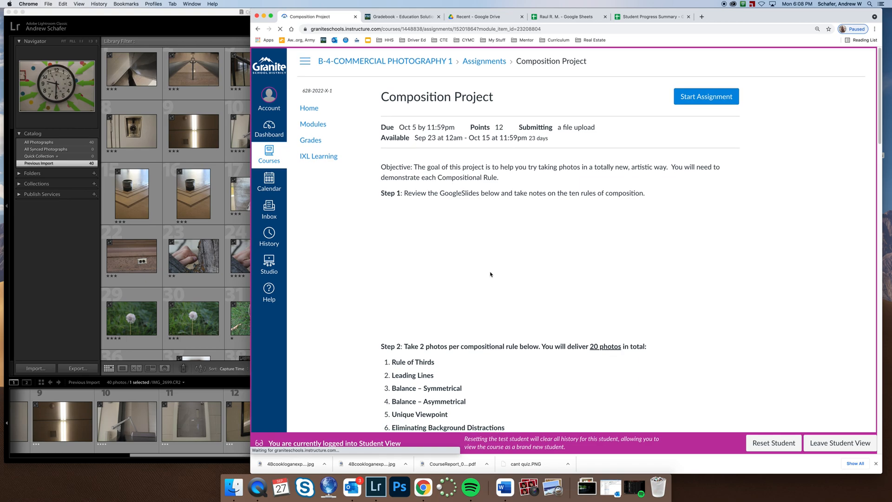
{"action": "scroll", "coordinate": [491, 274], "scroll_direction": "down", "scroll_amount": 5}
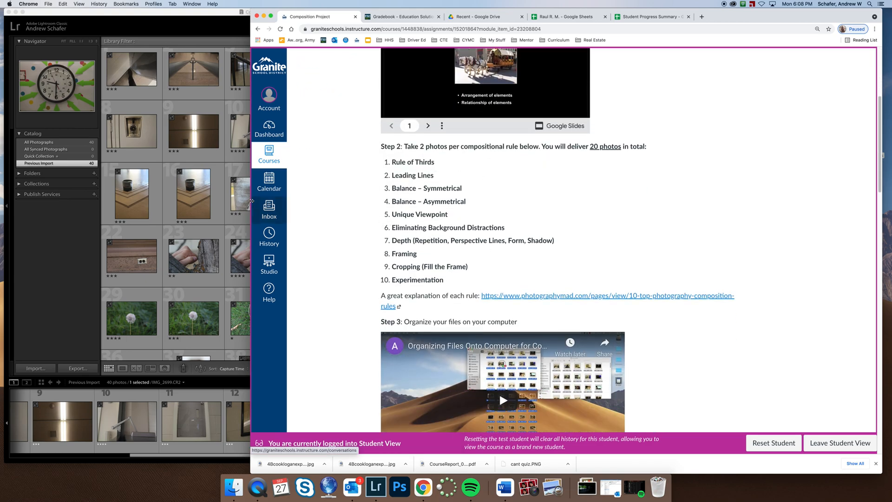
Narrow the Chrome window to sit beside Lightroom Classic, and widen the Lightroom window to meet its edge
{"action": "left_click_drag", "start_coordinate": [249, 204], "coordinate": [647, 227]}
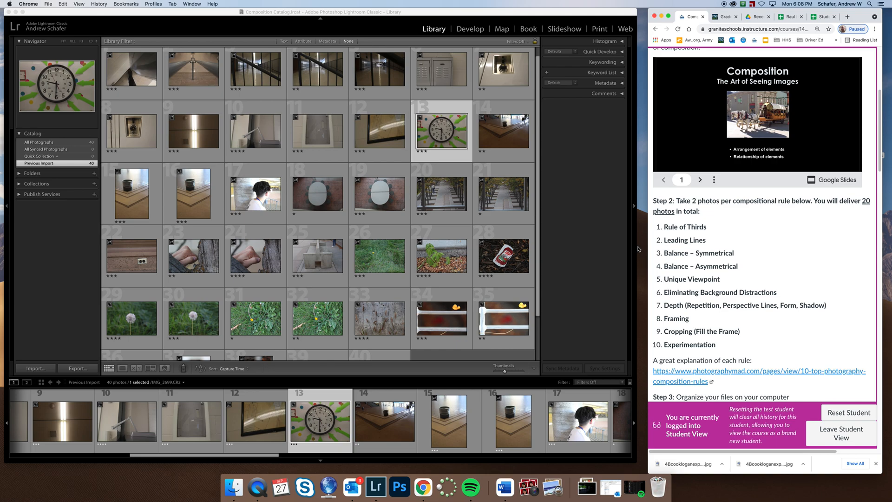
{"action": "left_click", "coordinate": [611, 249]}
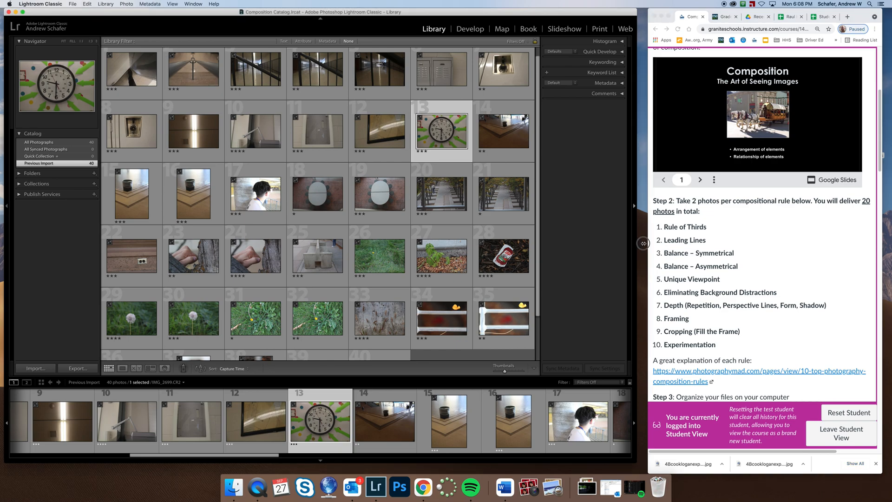
{"action": "left_click_drag", "start_coordinate": [638, 244], "coordinate": [649, 243]}
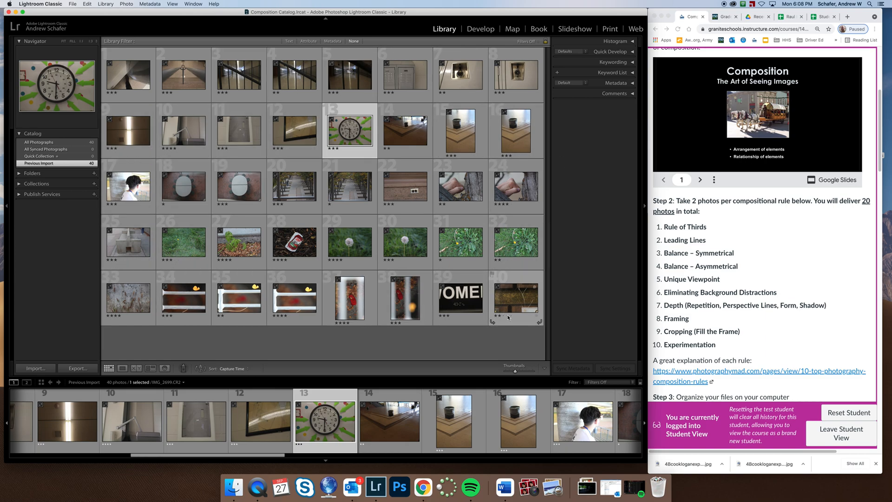
Try a four-star rating on photo 40, the last in the grid, and set it back to two stars
{"action": "left_click", "coordinate": [520, 293]}
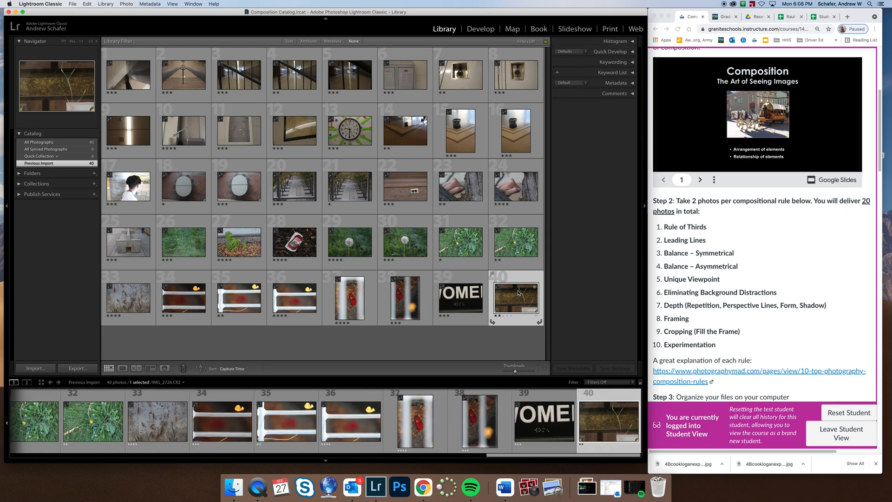
{"action": "key", "text": "4"}
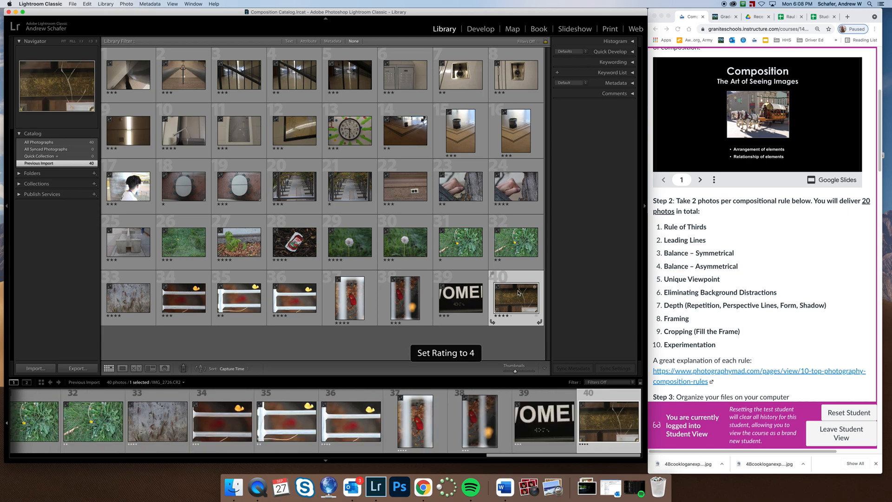
{"action": "key", "text": "2"}
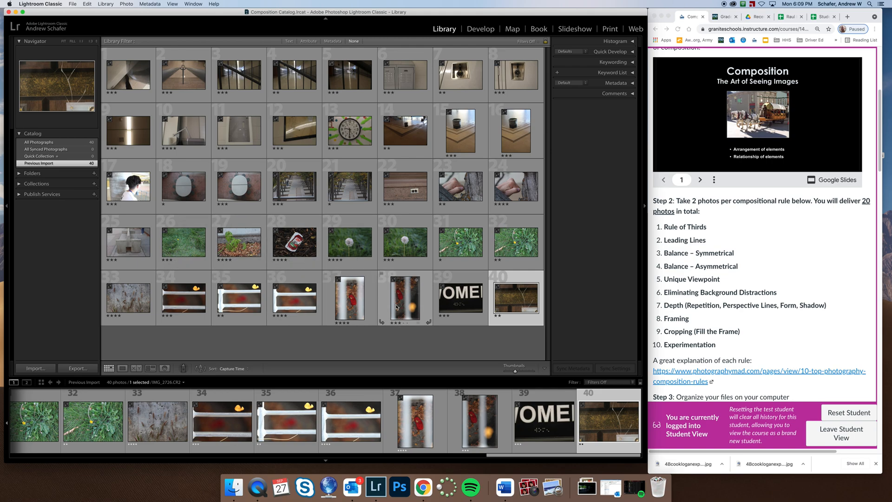
Filter the previous import by rating to show only photos with three or more stars
{"action": "left_click", "coordinate": [604, 385]}
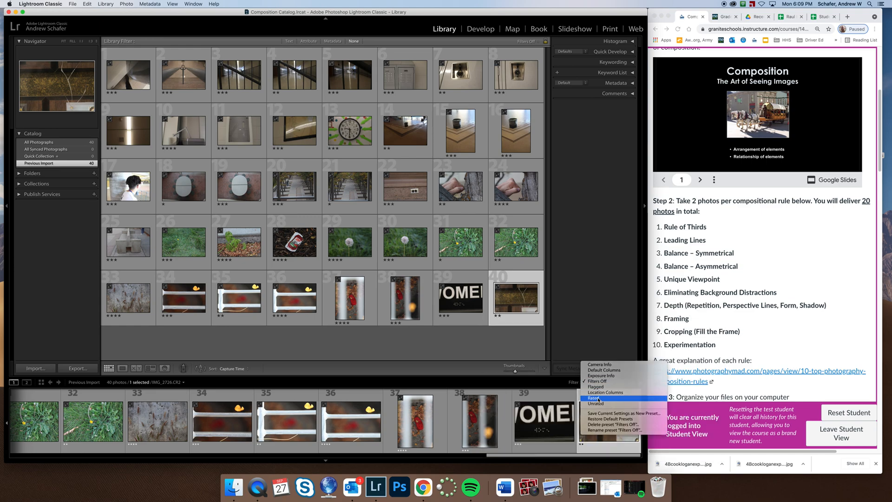
{"action": "left_click", "coordinate": [597, 398]}
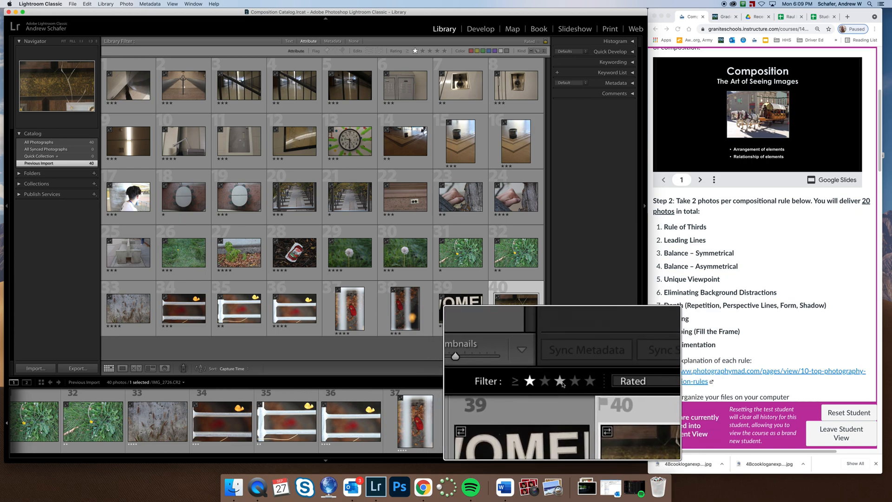
{"action": "left_click", "coordinate": [561, 382]}
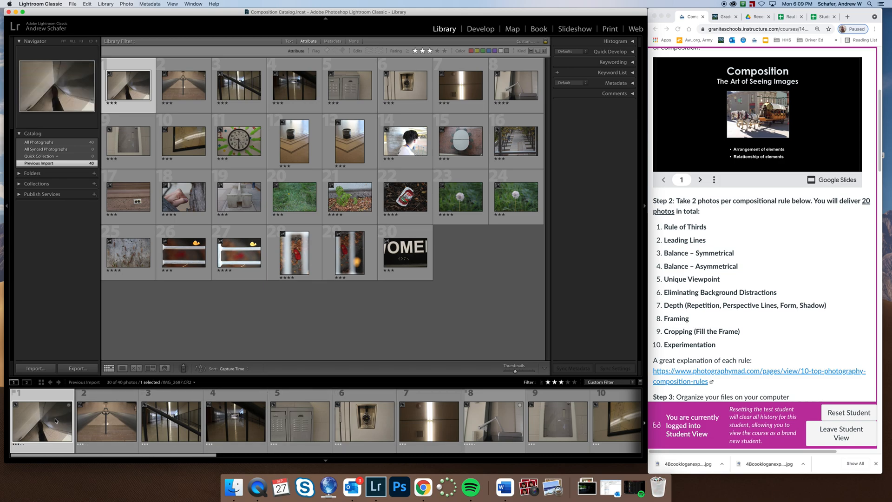
Show the first photo, the shoe in the corner, in Loupe view and tag it with the keyword Unique Viewpoint
{"action": "left_click", "coordinate": [122, 368]}
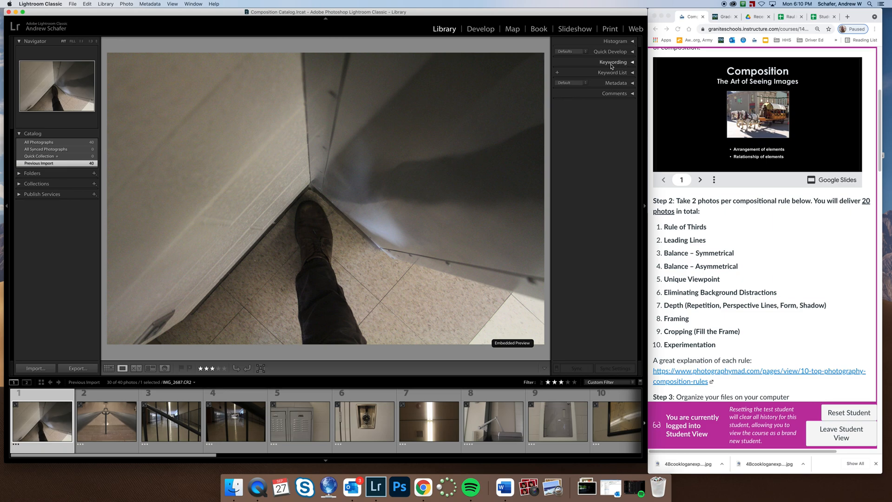
{"action": "left_click", "coordinate": [631, 64]}
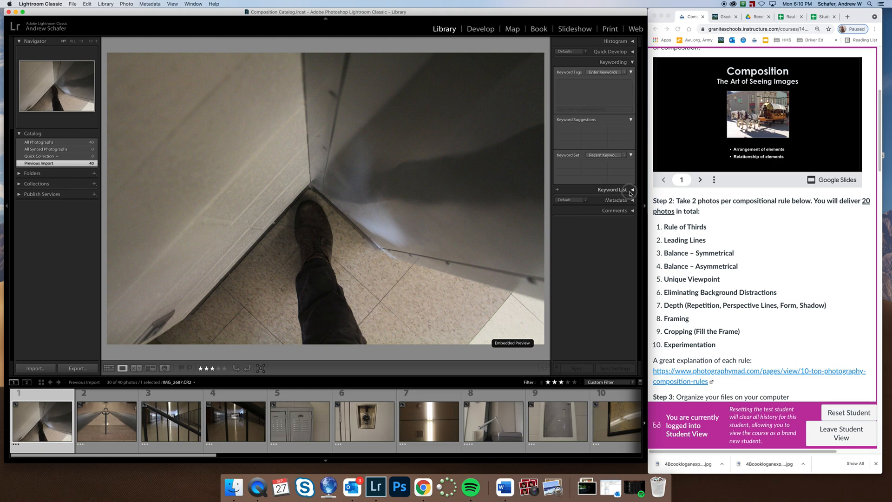
{"action": "left_click", "coordinate": [630, 191]}
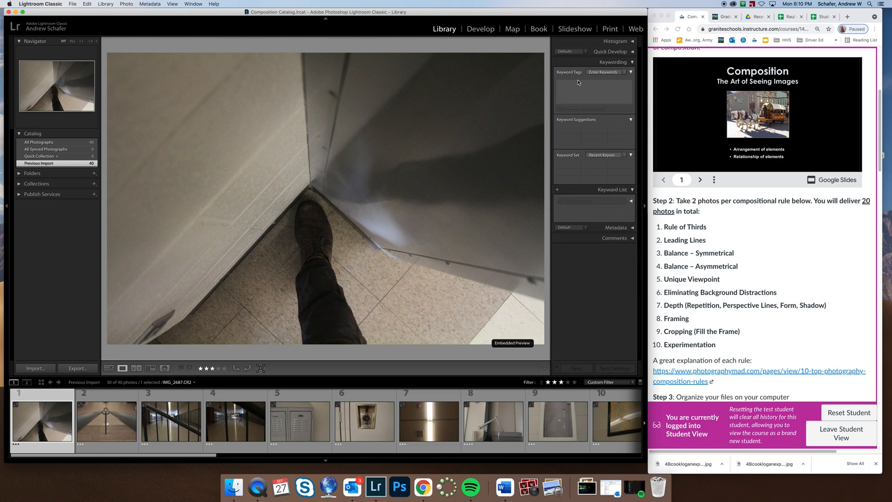
{"action": "left_click", "coordinate": [577, 90]}
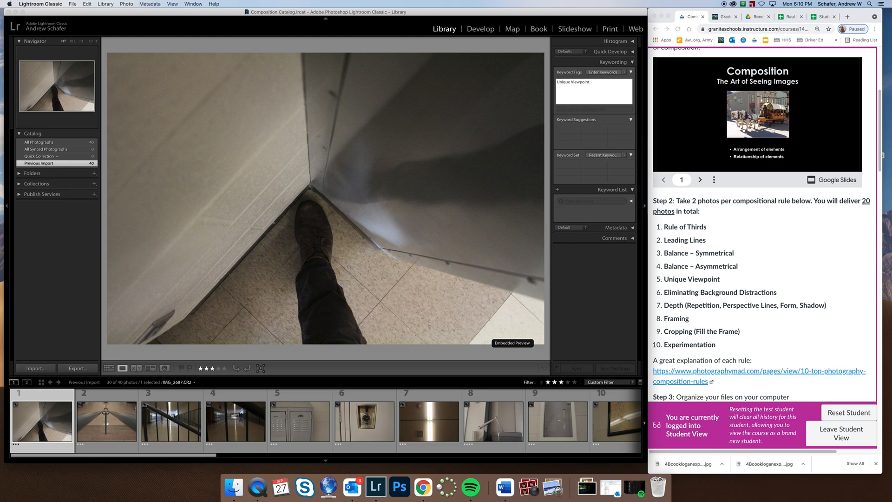
{"action": "key", "text": "Return"}
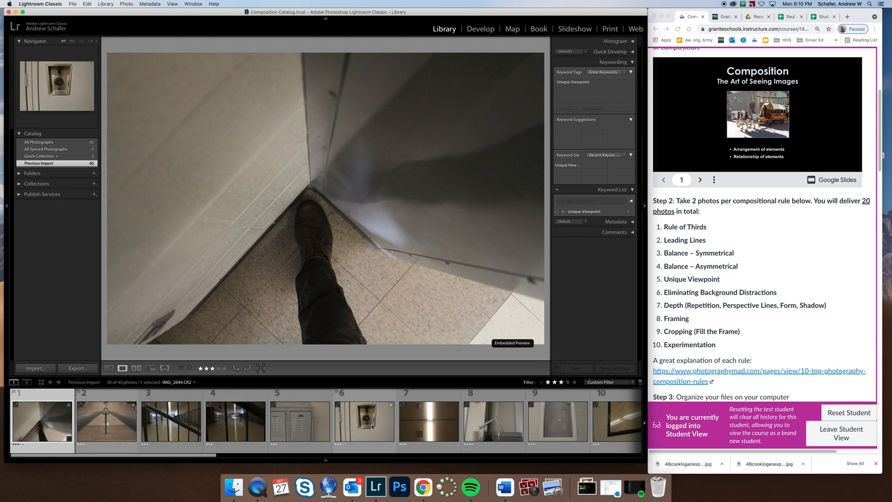
Apply the suggested Unique Viewpoint keyword to photo 8, the door closer, and photo 10, the picture frame corner
{"action": "scroll", "coordinate": [373, 424], "scroll_direction": "down", "scroll_amount": 5}
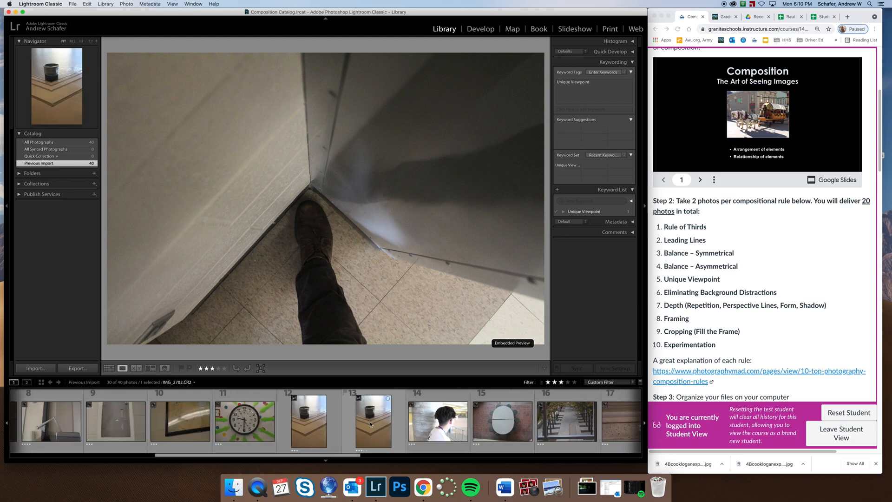
{"action": "scroll", "coordinate": [302, 421], "scroll_direction": "down", "scroll_amount": 5}
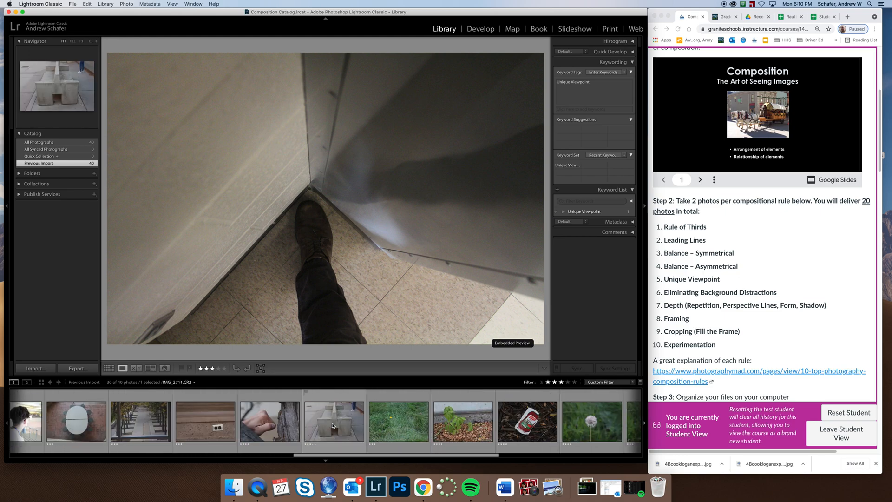
{"action": "scroll", "coordinate": [320, 422], "scroll_direction": "up", "scroll_amount": 10}
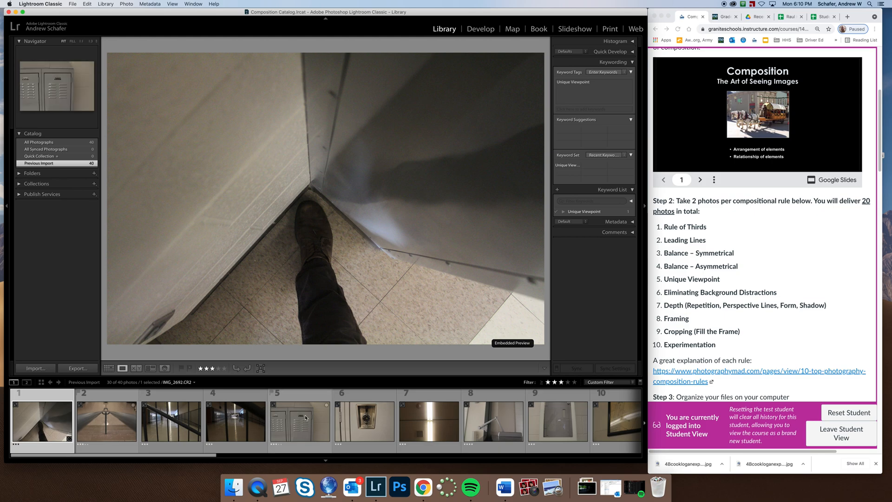
{"action": "left_click_drag", "start_coordinate": [208, 456], "coordinate": [247, 455]}
{"action": "left_click", "coordinate": [384, 421]}
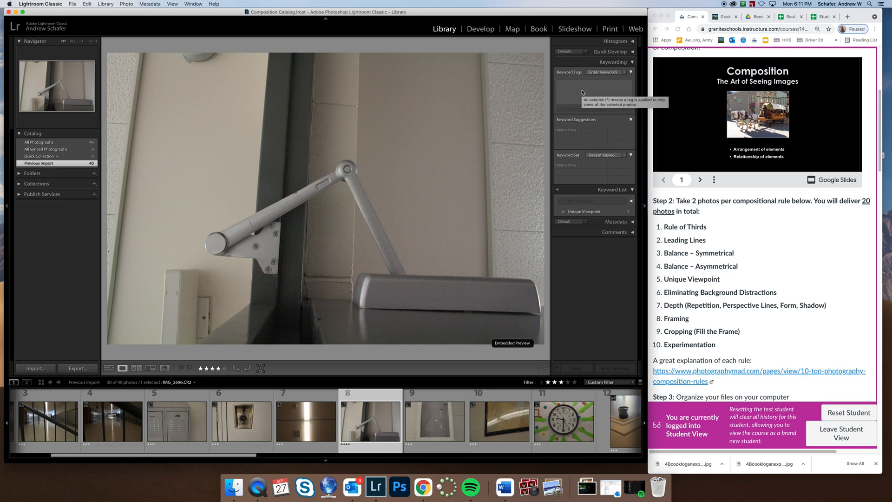
{"action": "left_click", "coordinate": [568, 131]}
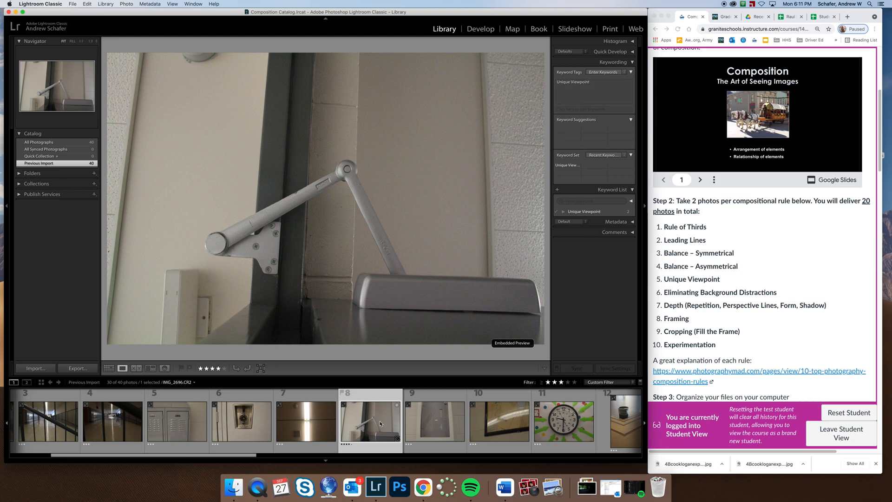
{"action": "left_click", "coordinate": [491, 423]}
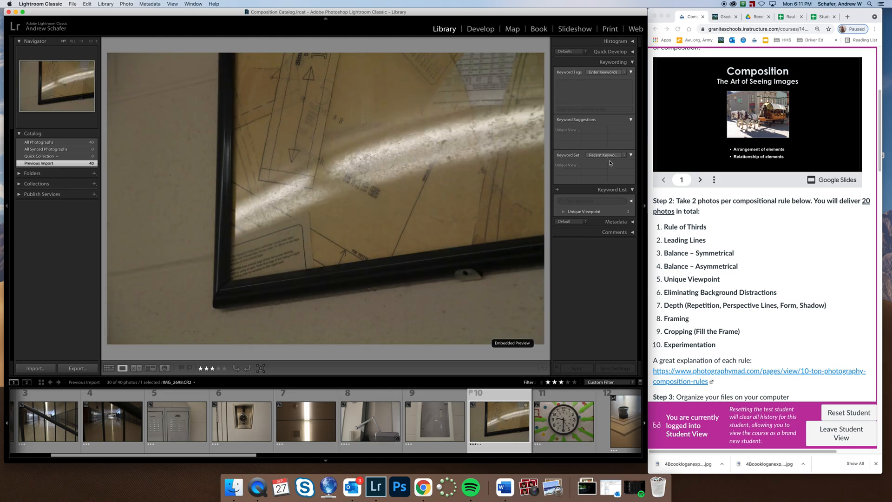
{"action": "left_click", "coordinate": [575, 131]}
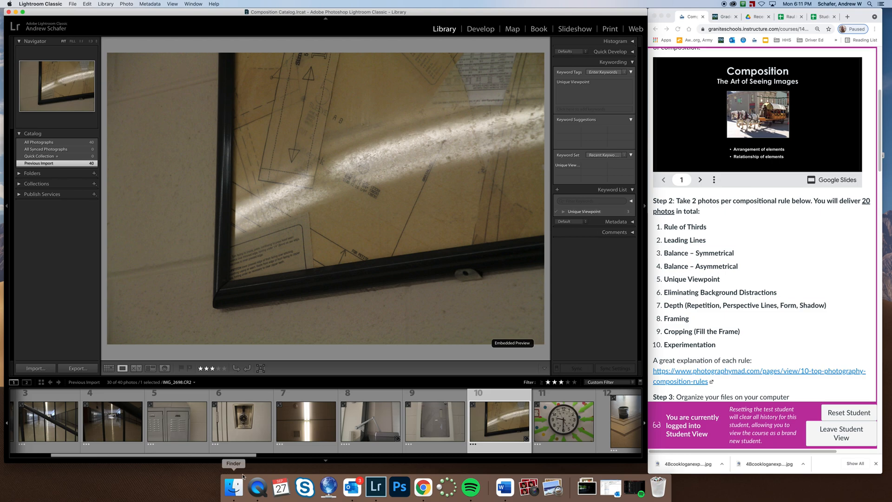
Tag photo 2, the converging stair handrails, with the new keyword Leading Lines
{"action": "left_click_drag", "start_coordinate": [247, 457], "coordinate": [140, 457]}
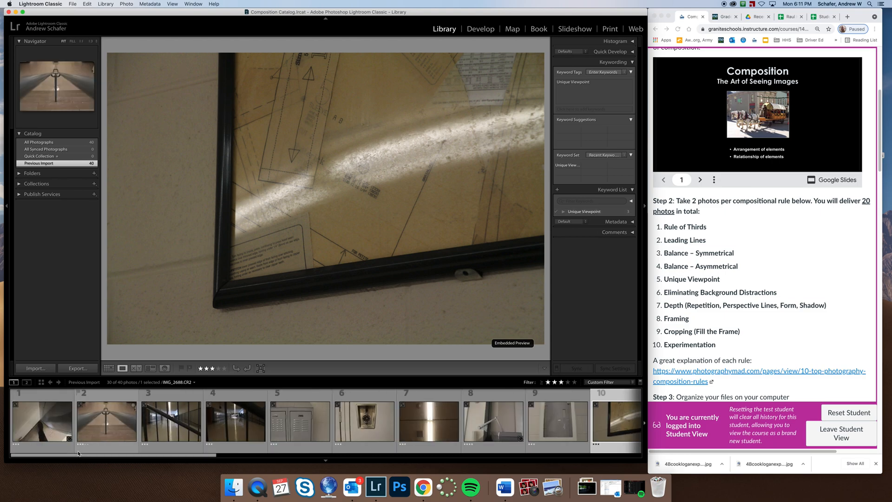
{"action": "left_click", "coordinate": [117, 419]}
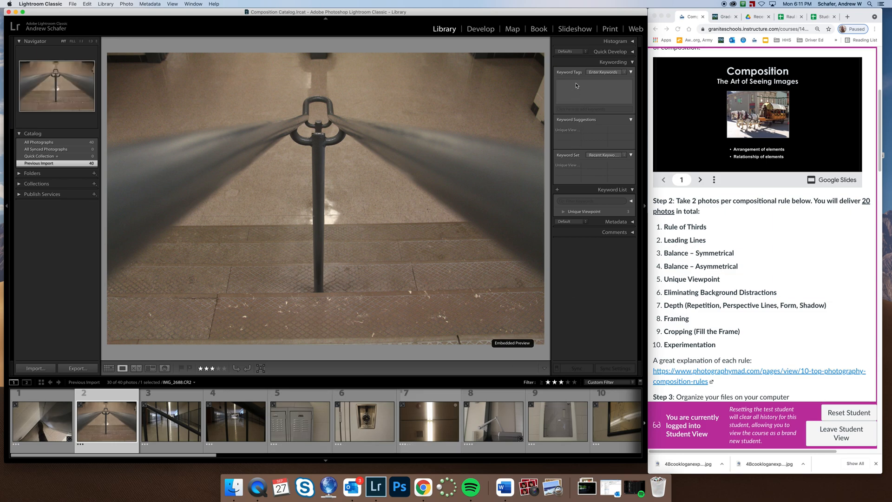
{"action": "left_click", "coordinate": [575, 91]}
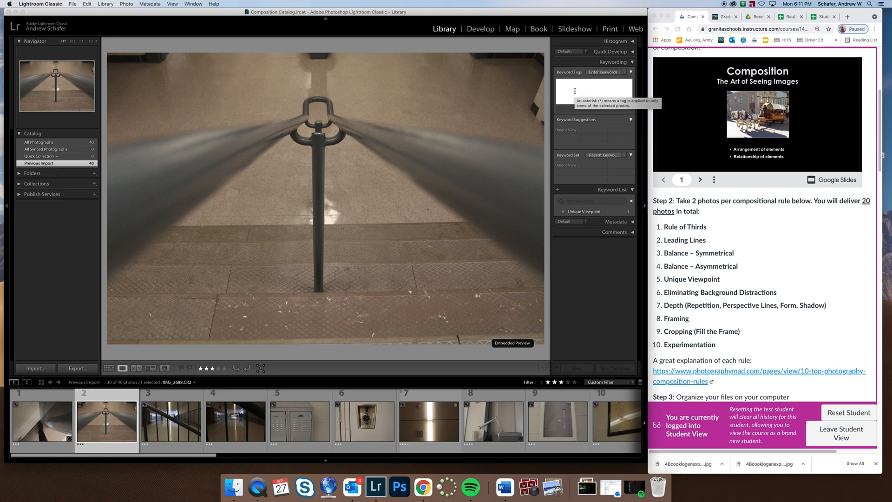
{"action": "type", "text": "Leading Lines"}
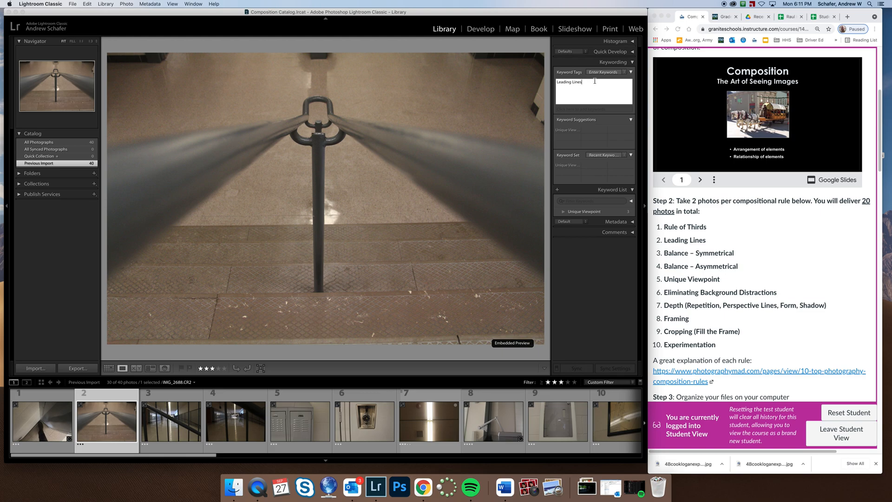
{"action": "key", "text": "Return"}
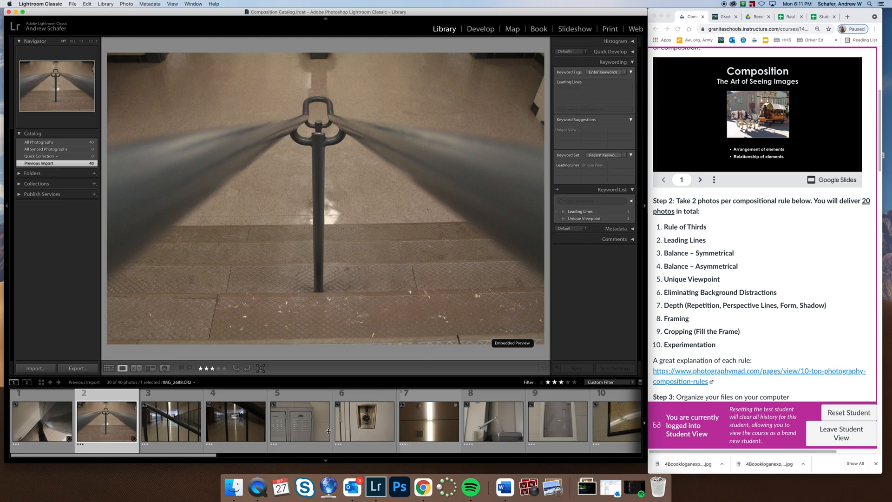
Apply the Leading Lines keyword to photo 13, the second shot of the trash can on the stepped floor, and zoom in on it
{"action": "left_click_drag", "start_coordinate": [199, 456], "coordinate": [320, 458]}
{"action": "left_click", "coordinate": [309, 420]}
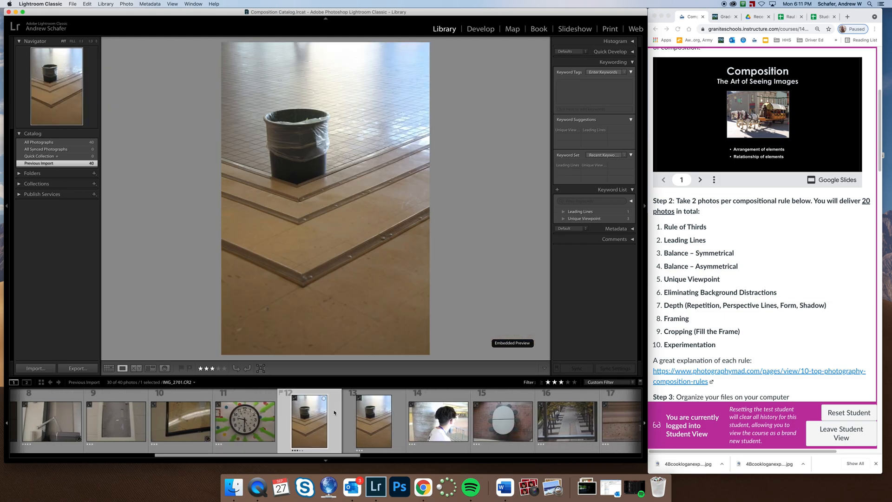
{"action": "left_click", "coordinate": [589, 214]}
{"action": "left_click", "coordinate": [376, 431]}
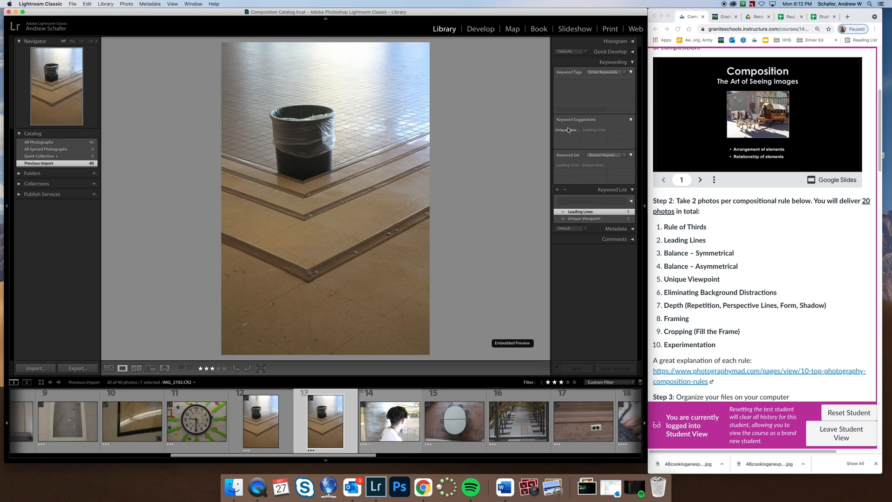
{"action": "left_click", "coordinate": [595, 131]}
{"action": "key", "text": "z"}
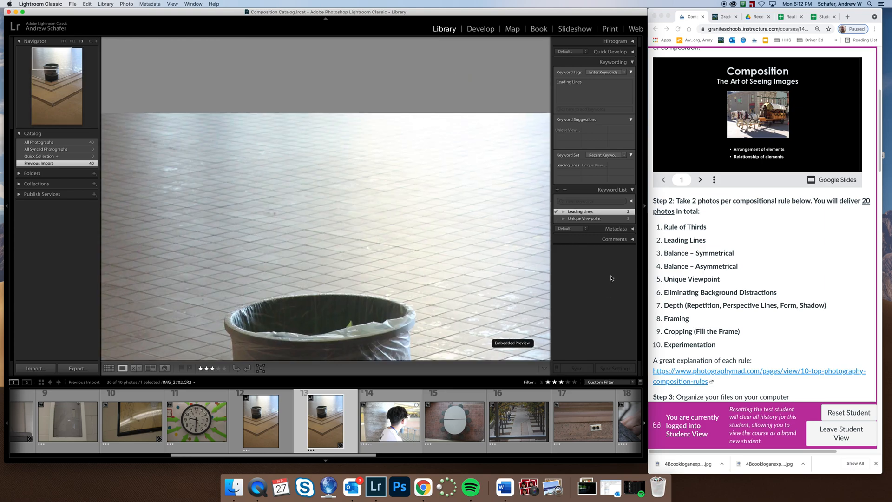
Return to Grid view and tag photo 18, the fist against the tree trunk, with the new keyword Rule of Thirds
{"action": "key", "text": "g"}
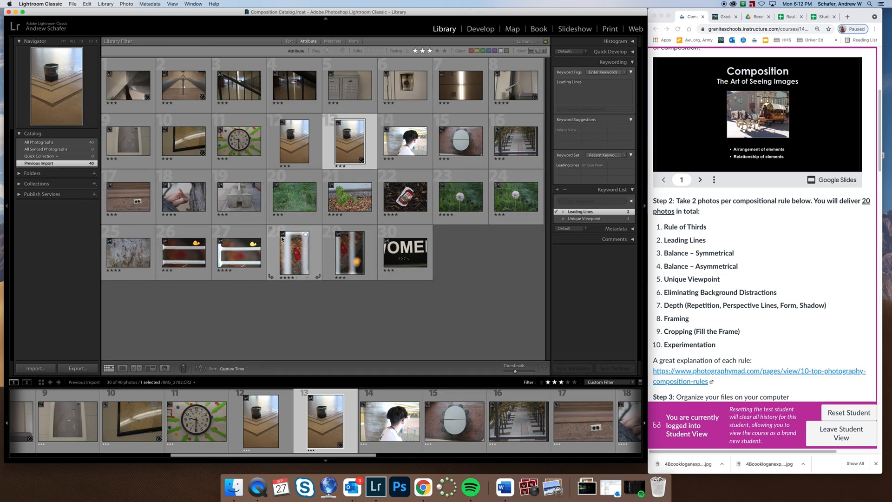
{"action": "left_click", "coordinate": [238, 196]}
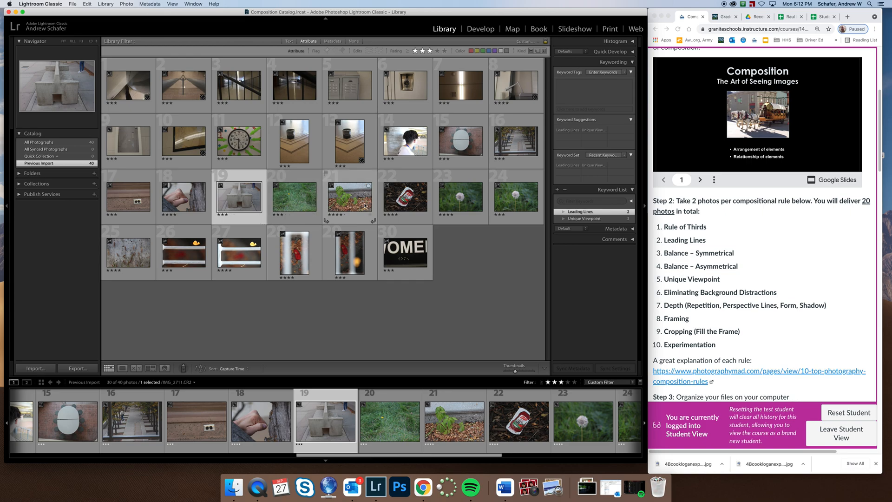
{"action": "left_click", "coordinate": [186, 199]}
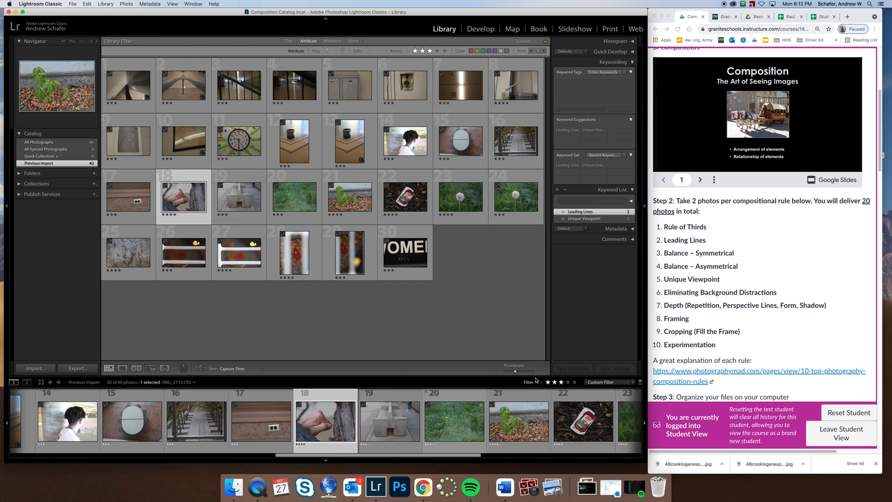
{"action": "left_click", "coordinate": [584, 92]}
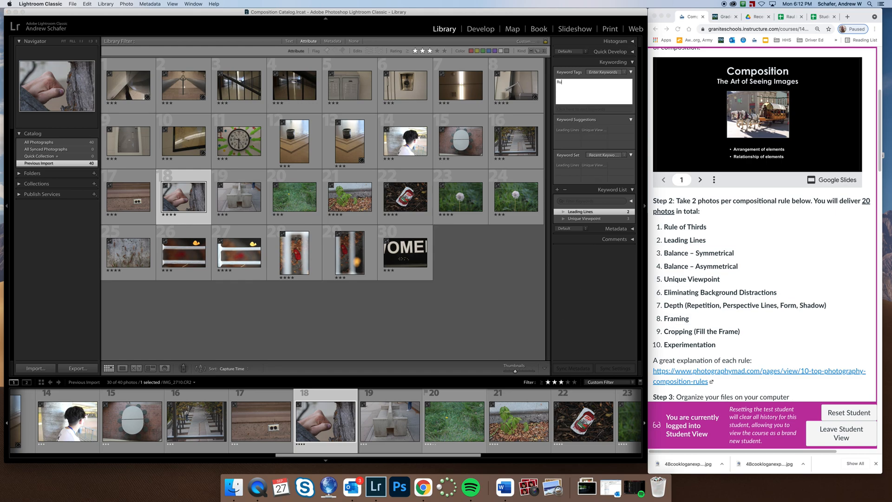
{"action": "type", "text": "Rule of Third"}
{"action": "key", "text": "Return"}
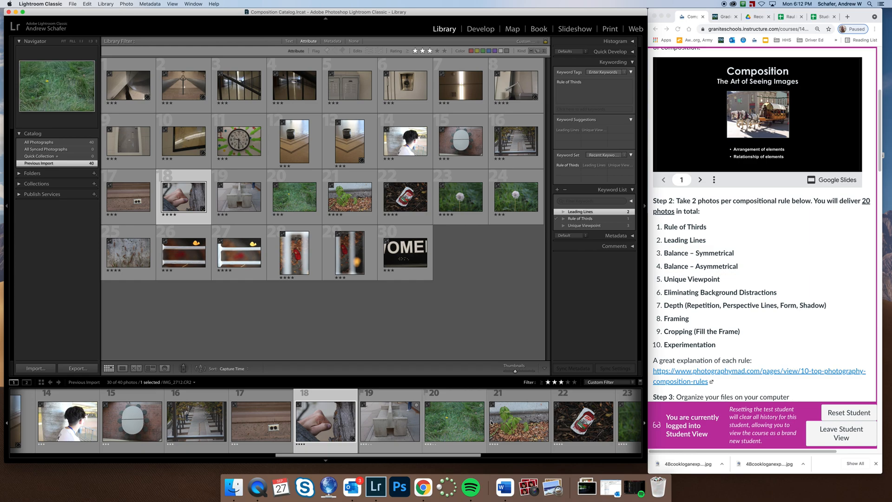
Show photo 19, the symmetrical concrete bench, enlarged in Loupe view to judge its composition
{"action": "left_click", "coordinate": [391, 424]}
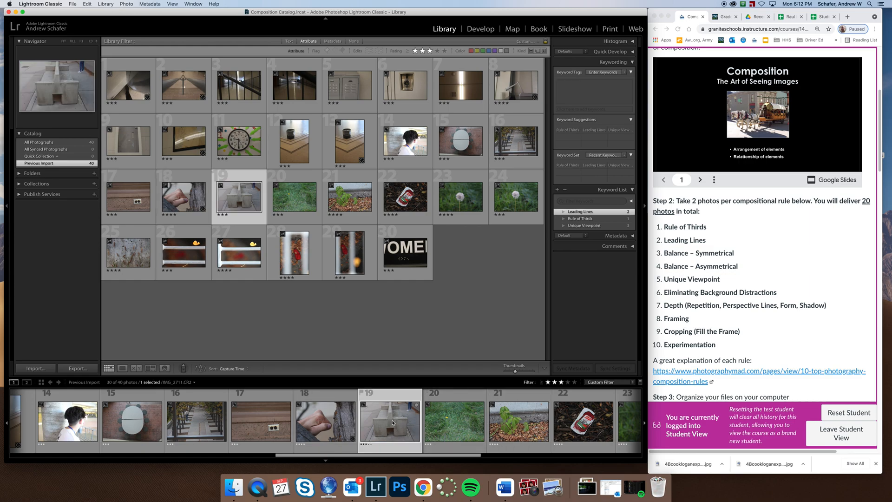
{"action": "left_click", "coordinate": [124, 370]}
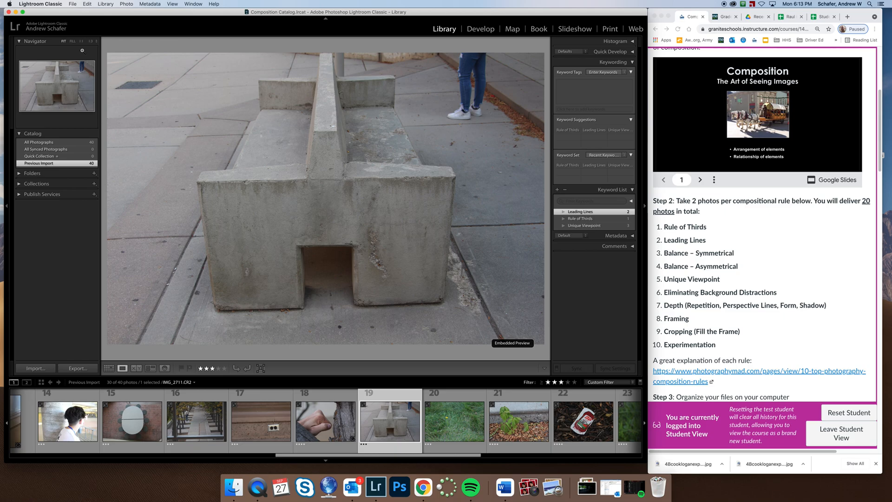
{"action": "left_click", "coordinate": [73, 6]}
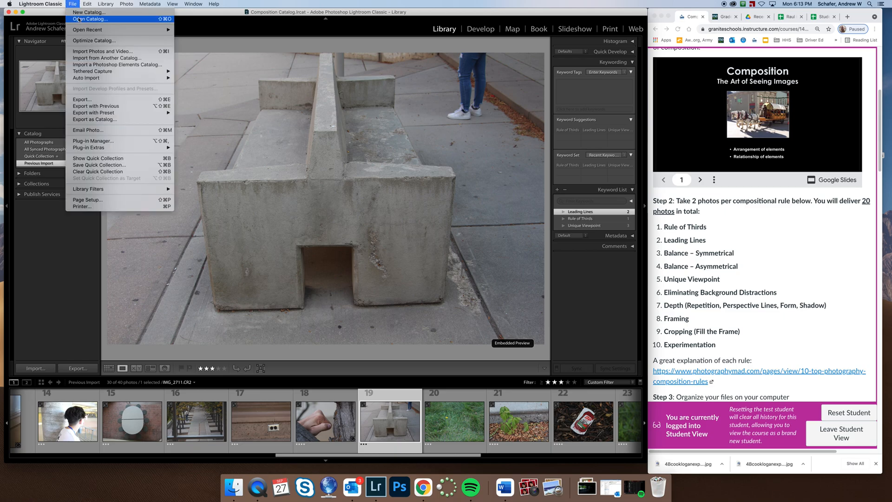
{"action": "left_click", "coordinate": [421, 3]}
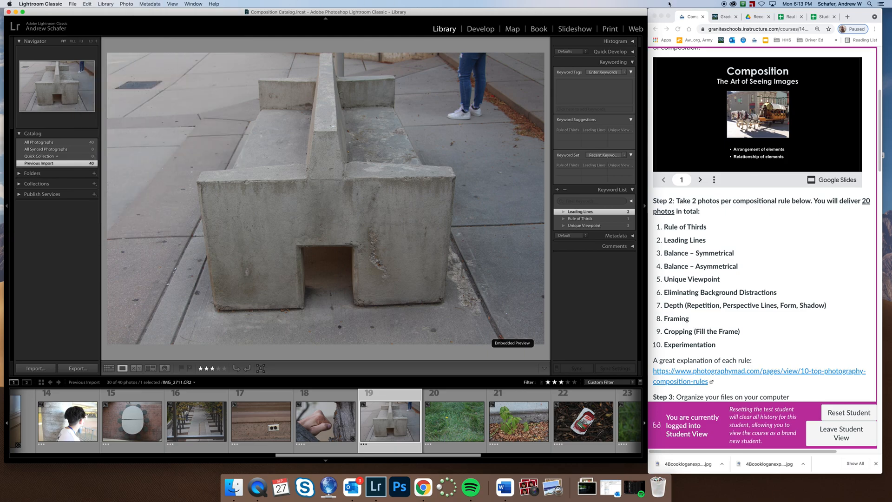